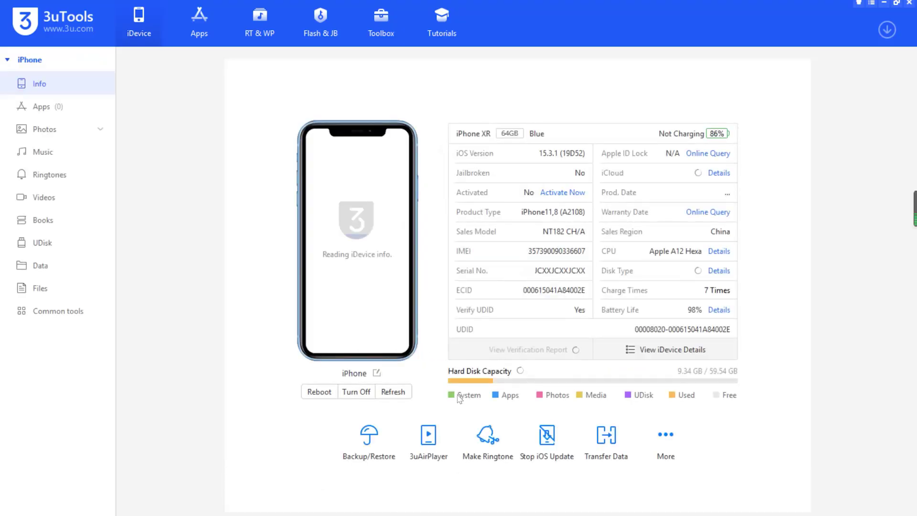
- Run a batch activation attempt on the restored iPhone XR from its 3uTools info page
left_click(557, 194)
left_click(449, 405)
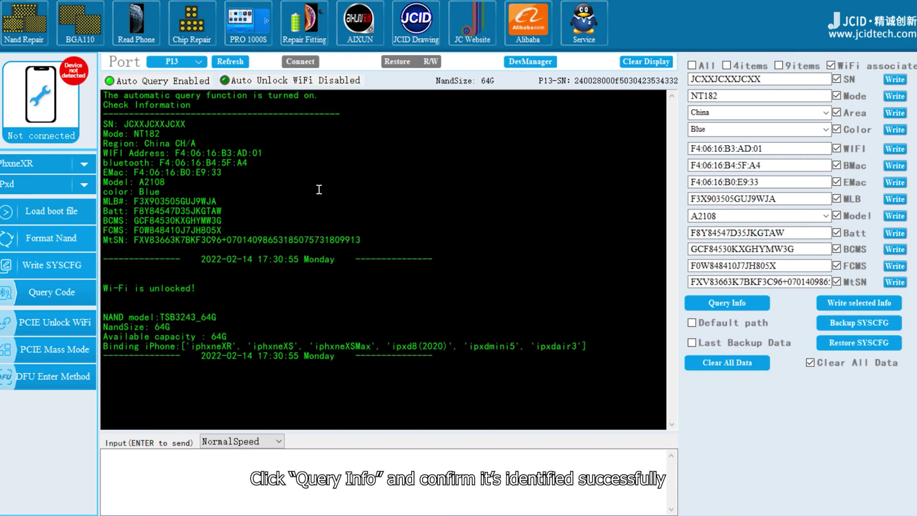
- Re-read the NAND's device info, then query its factory codes in Full disk mode
left_click(734, 310)
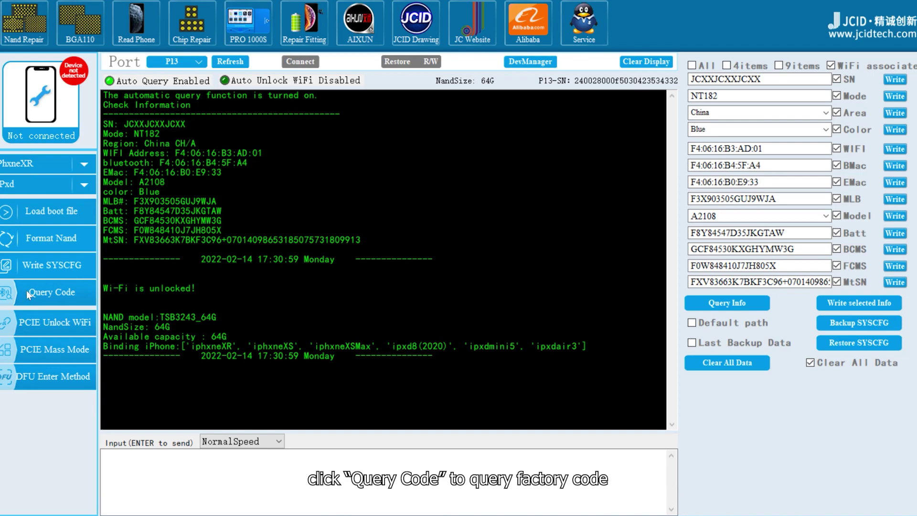
left_click(47, 298)
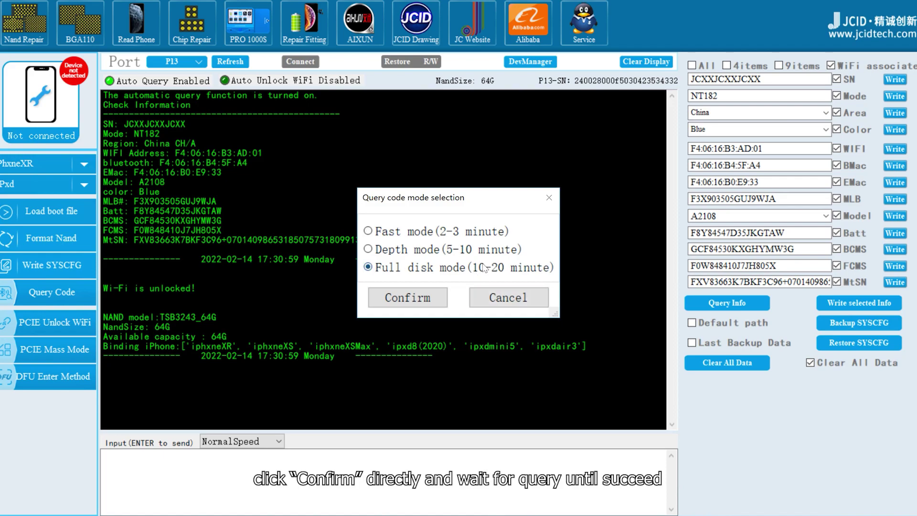
left_click(413, 302)
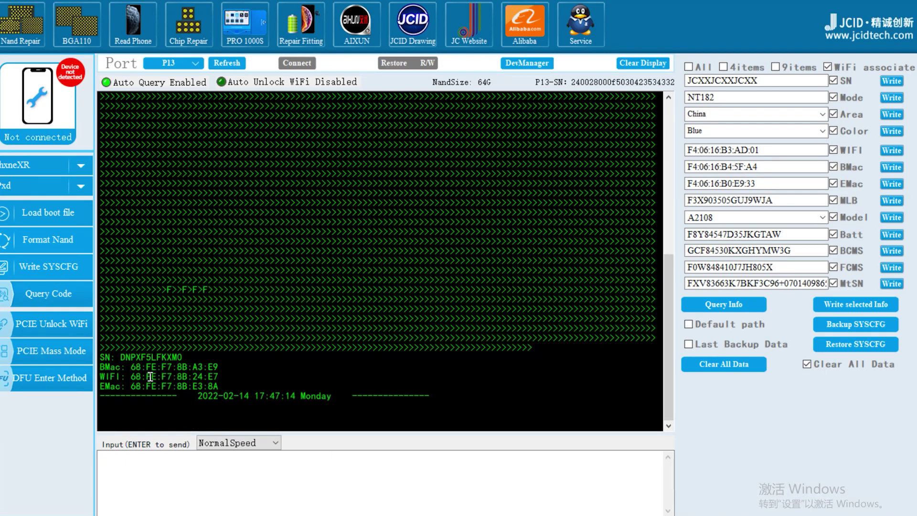
- Write the recovered serial number, WiFi and BMac addresses to the NAND, then read them back
left_click(707, 304)
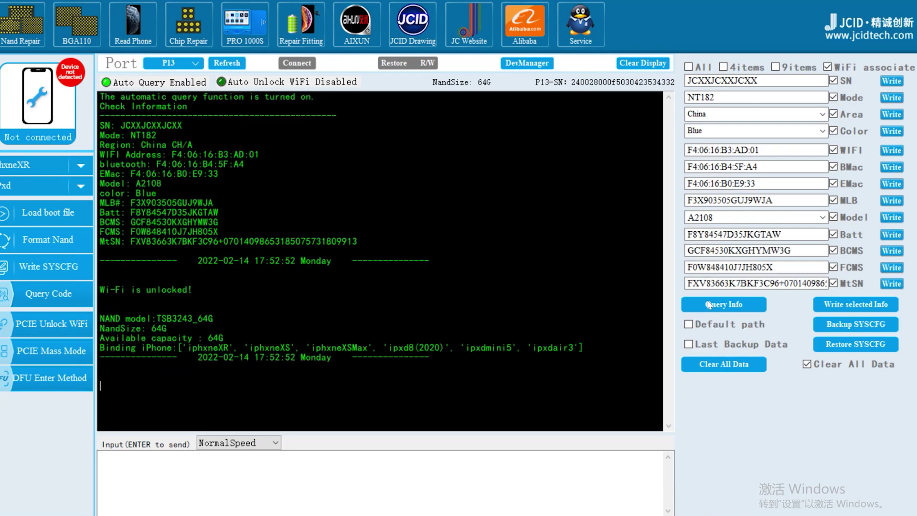
left_click(706, 305)
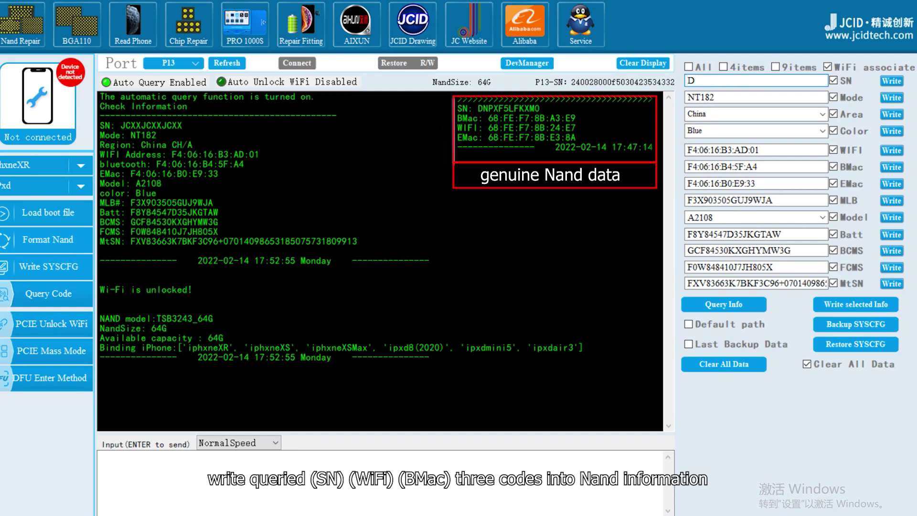
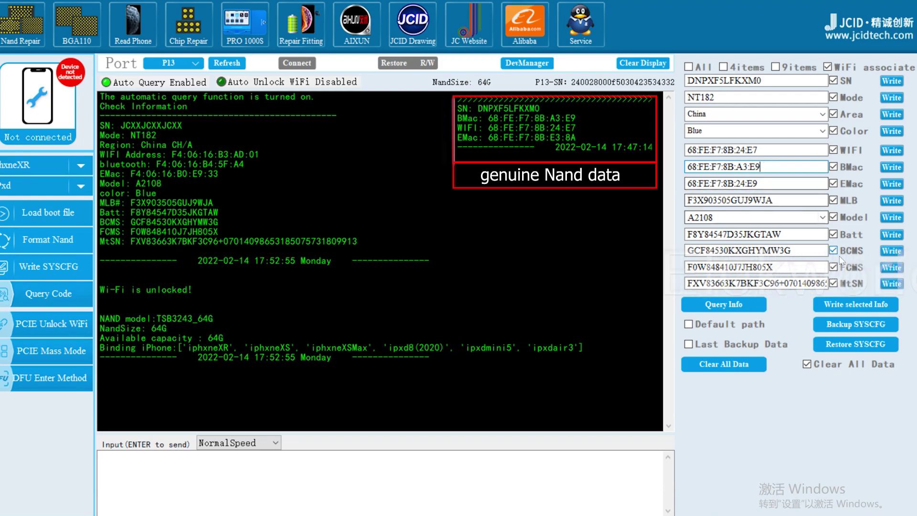
left_click(850, 304)
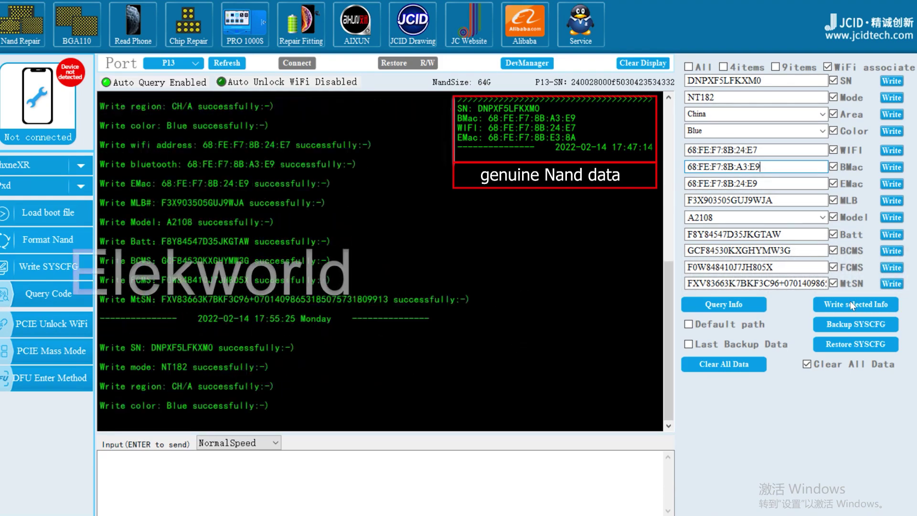
left_click(733, 308)
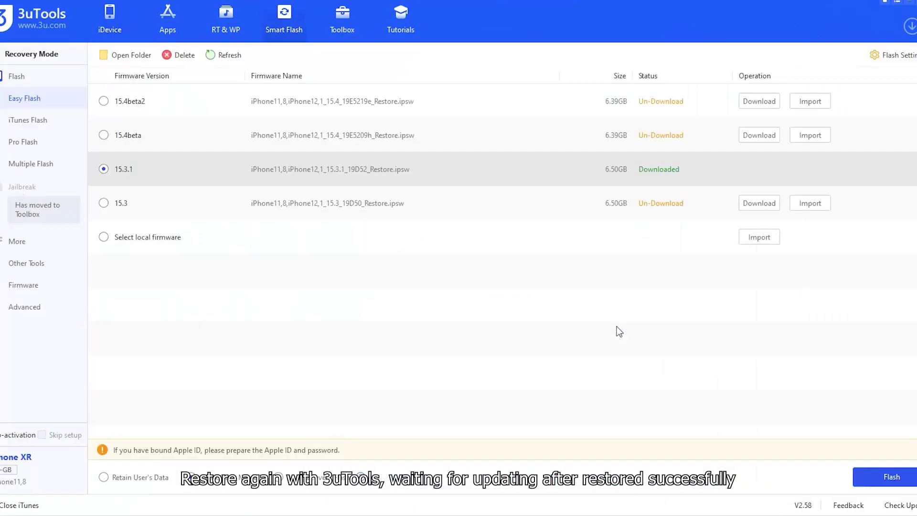
- Clean-flash the iPhone XR with iOS 15.3.1, then view its iDevice info page
left_click(892, 477)
left_click(585, 345)
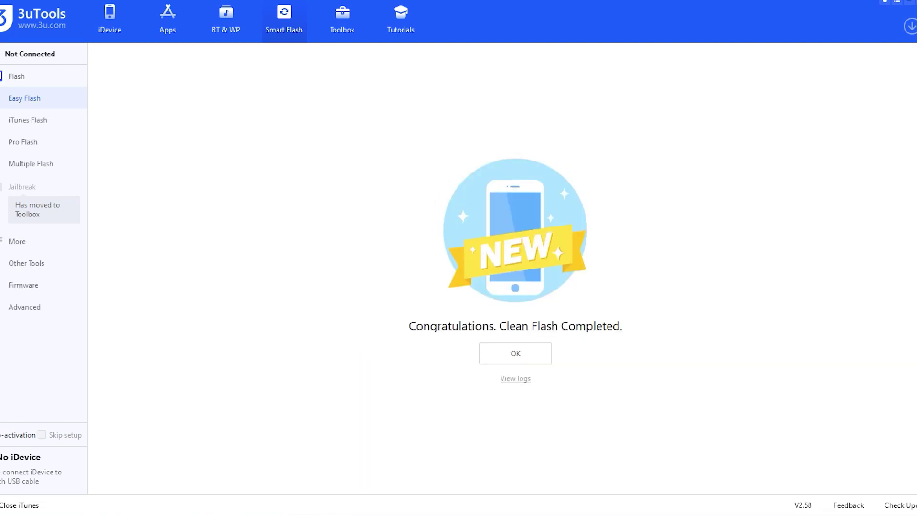
left_click(114, 29)
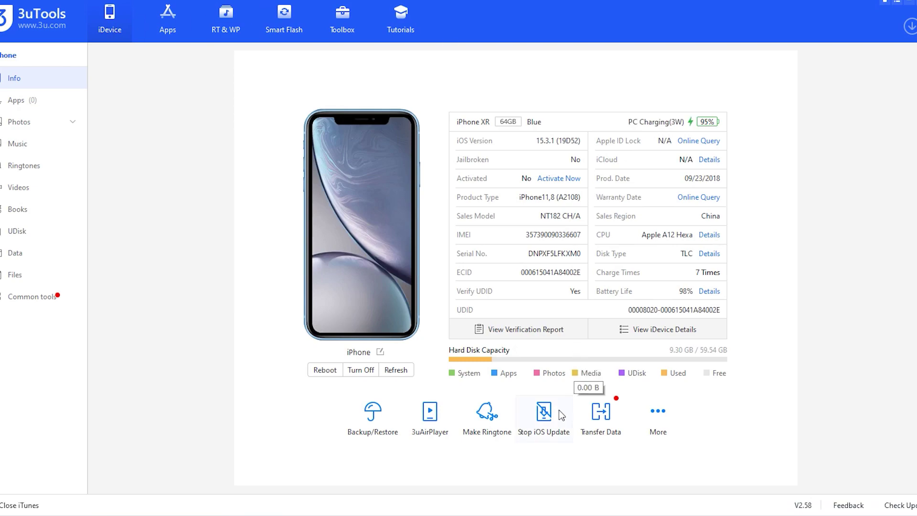
- Batch-activate the iPhone XR and dismiss the 'Activated succeed' result
left_click(559, 178)
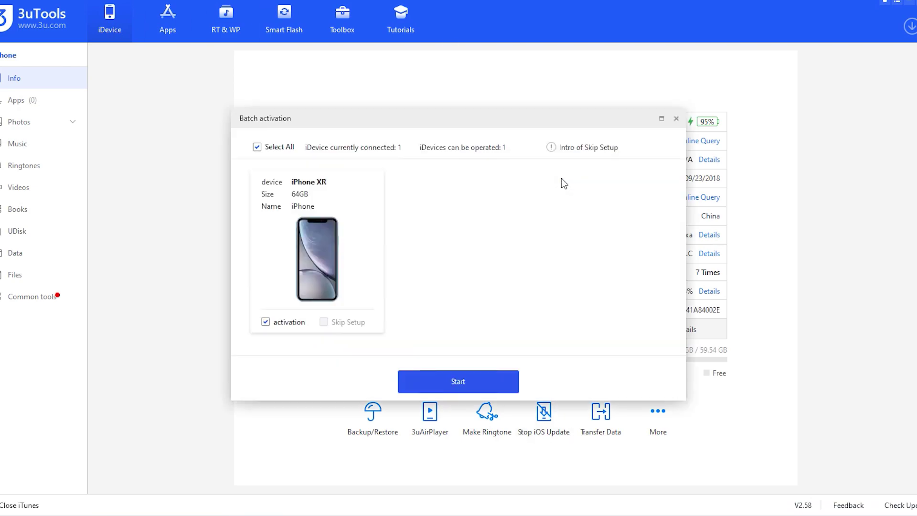
left_click(467, 385)
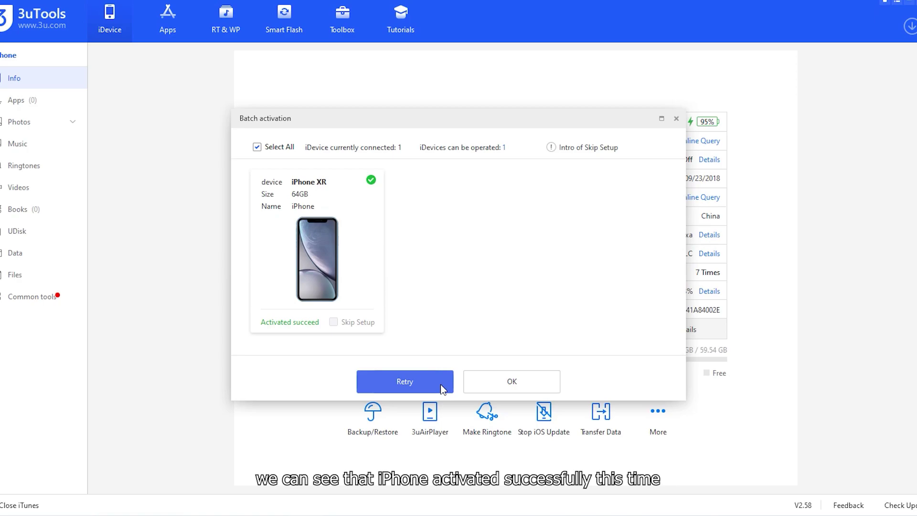
left_click(498, 389)
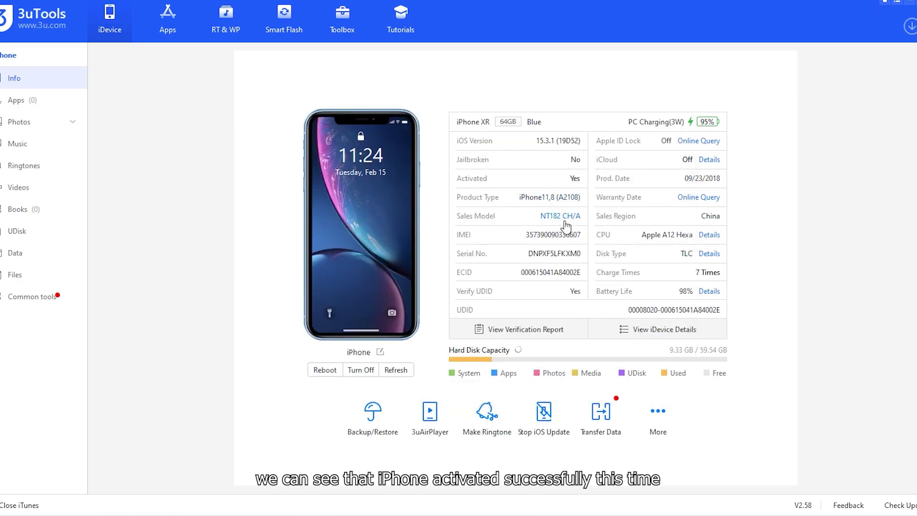